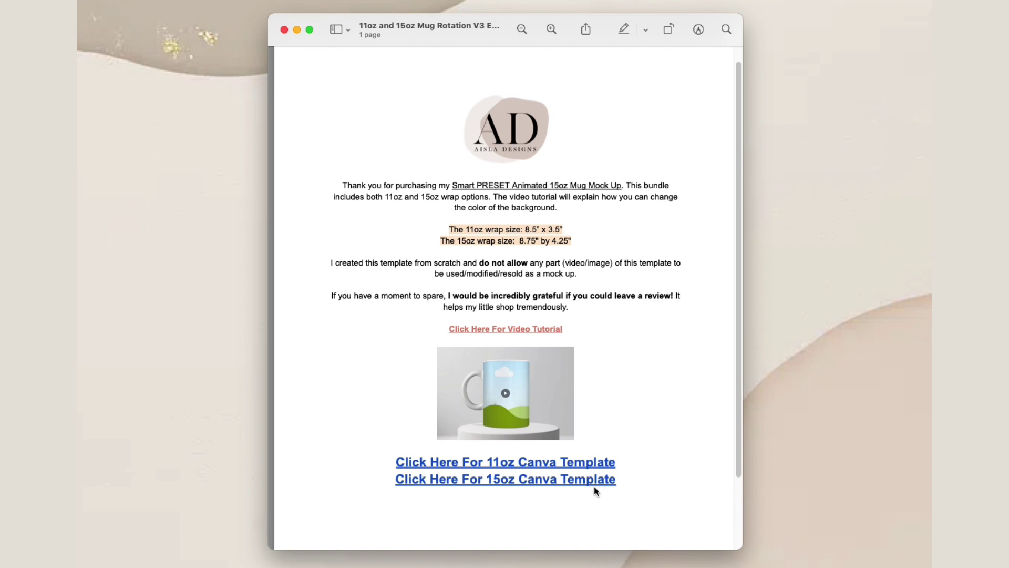
Step: Make a copy of the 15oz mug rotation template and place the uploaded turtle artwork in the mug frame
click(507, 479)
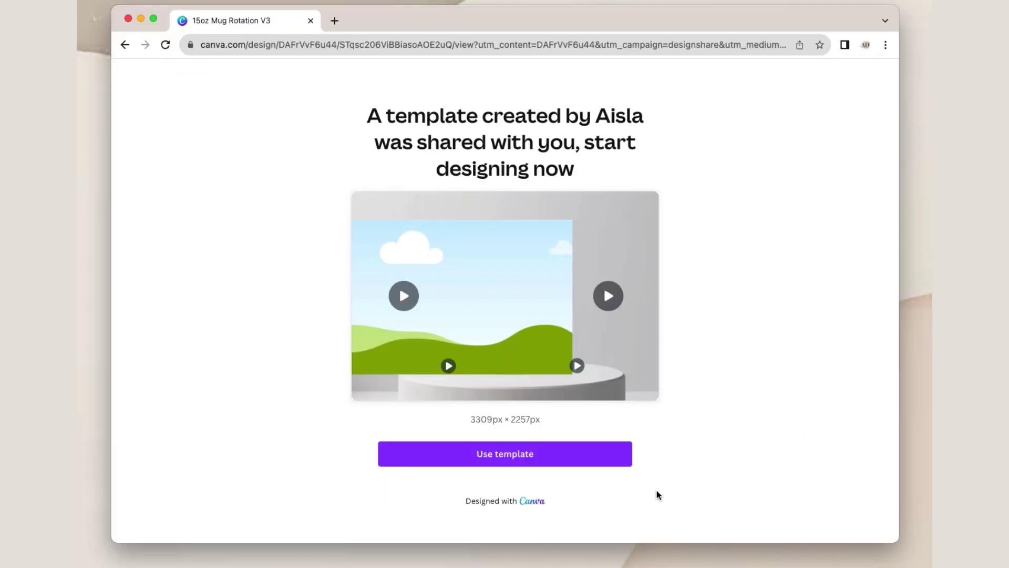
click(517, 452)
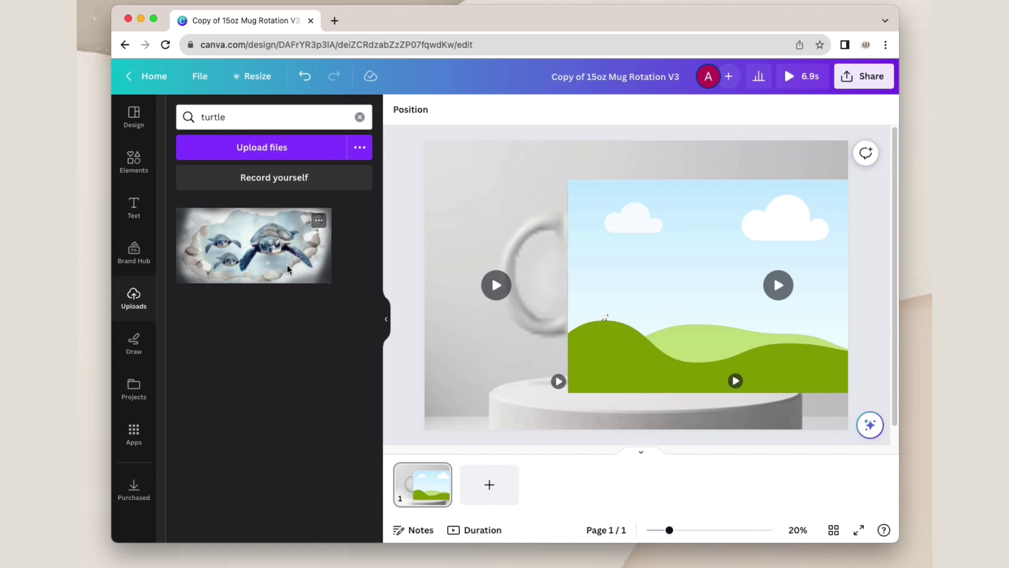
drag(287, 265, 489, 314)
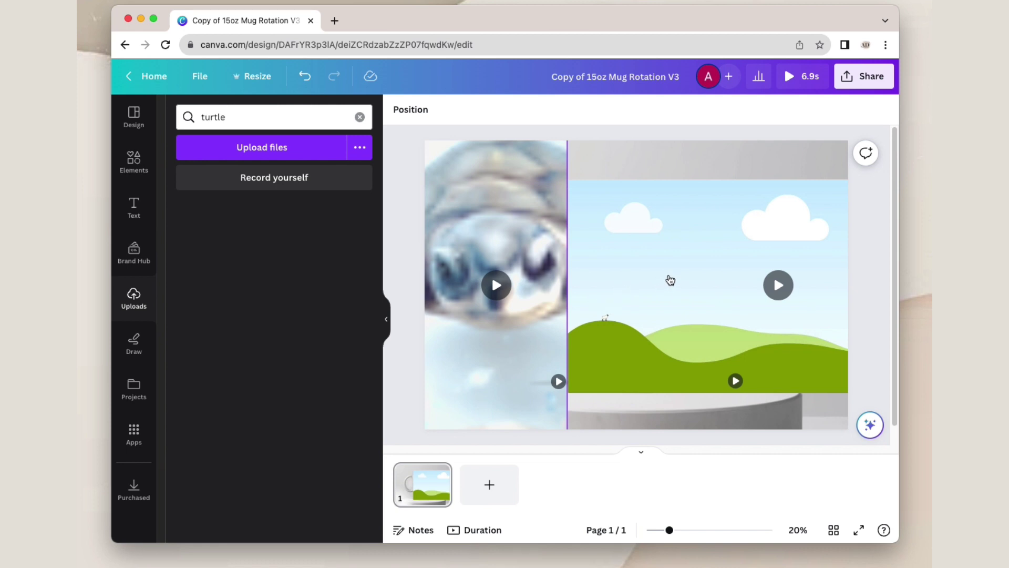
drag(670, 280, 664, 272)
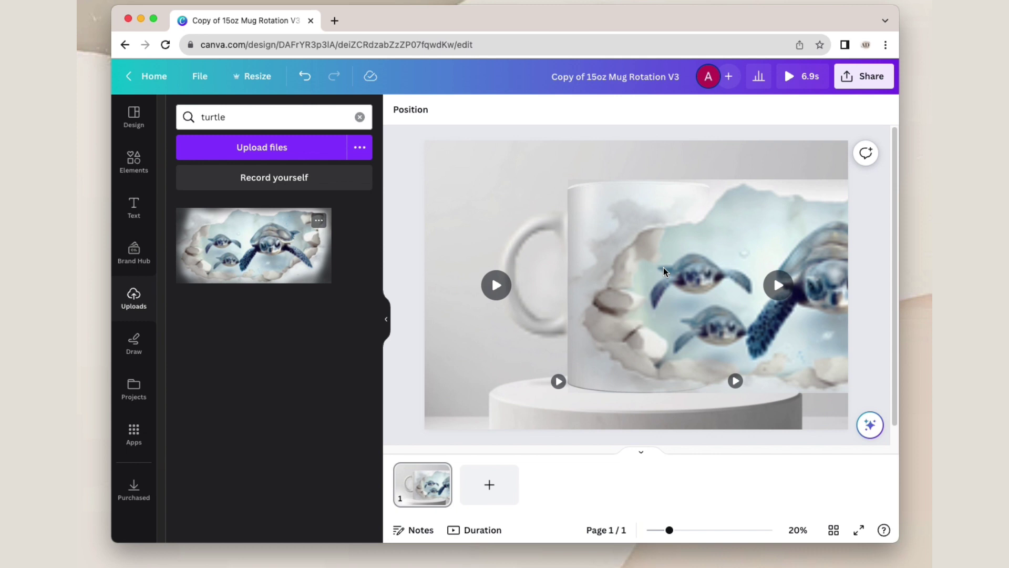
Step: Send the turtle image behind the mug and preview the rotating mug animation
right_click(607, 248)
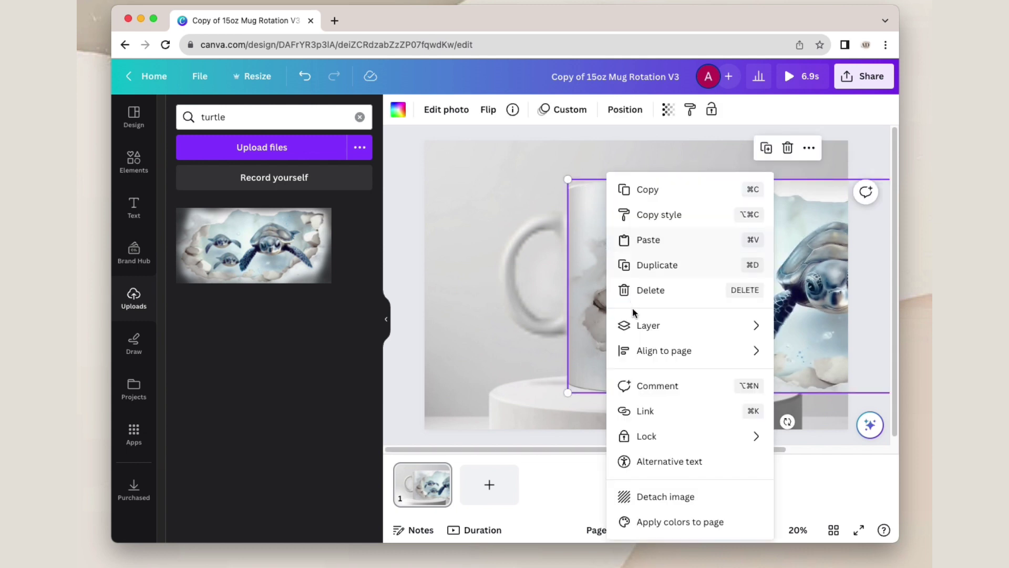
mouse_move(648, 325)
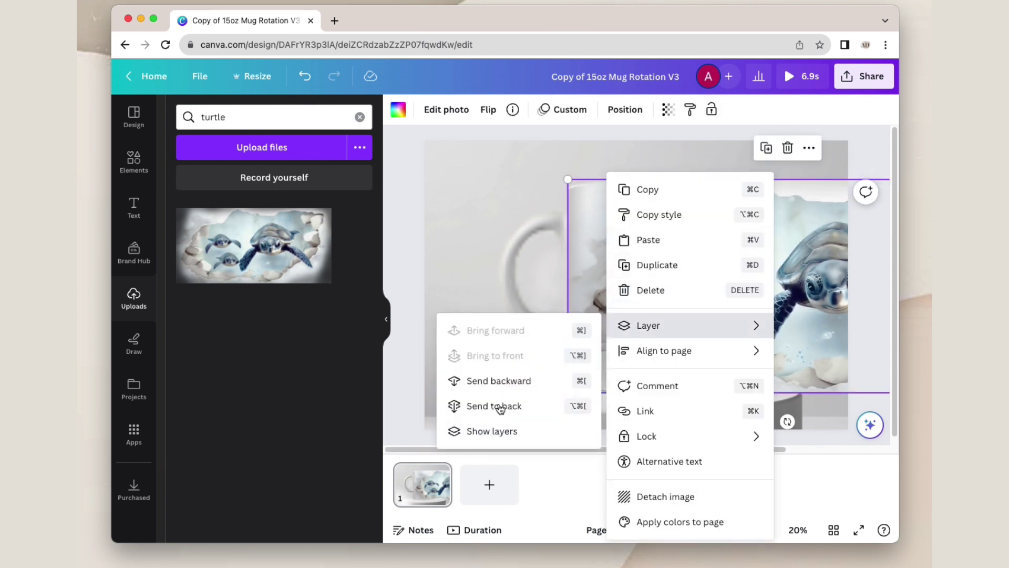
click(491, 414)
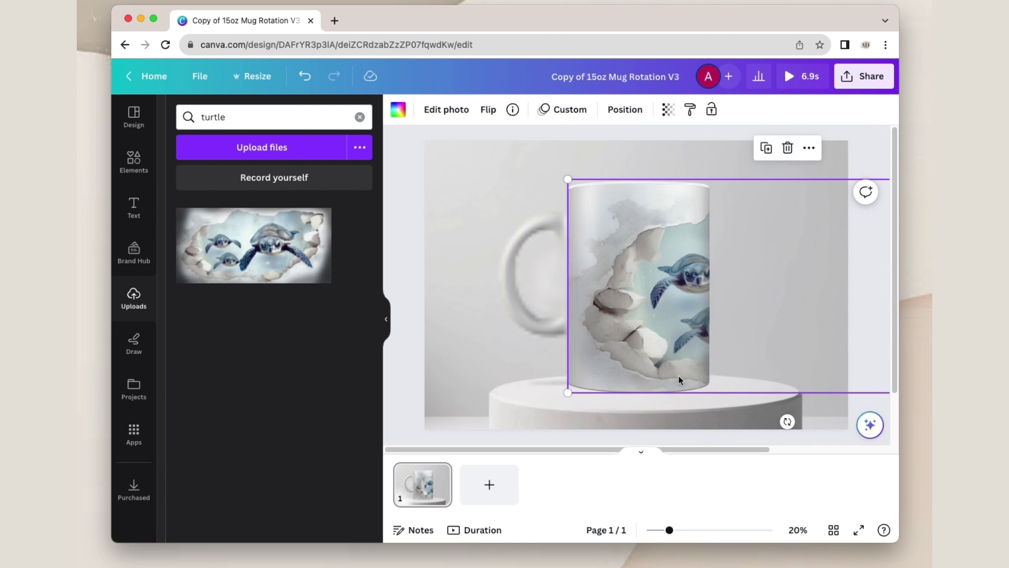
click(797, 84)
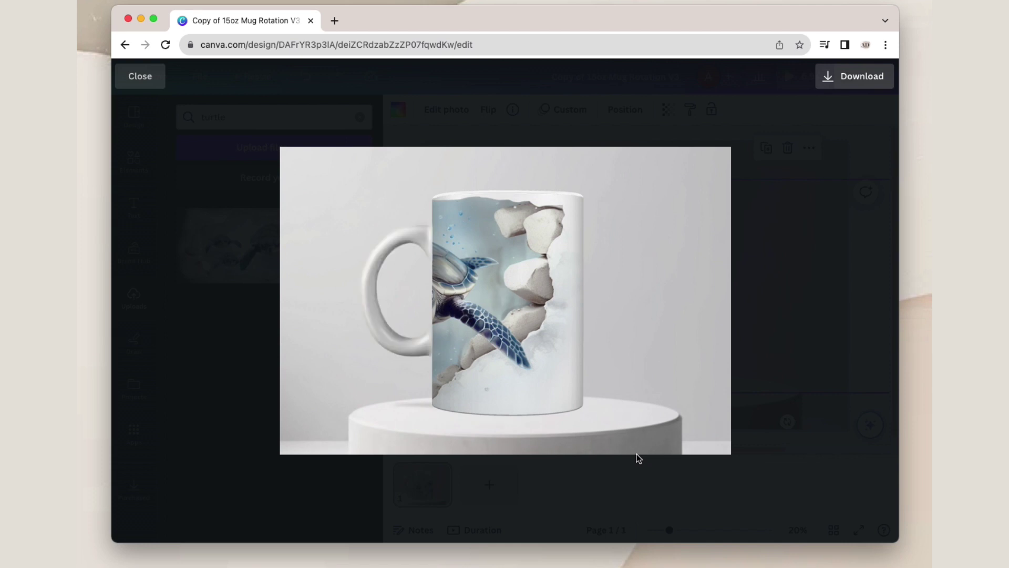
key(Escape)
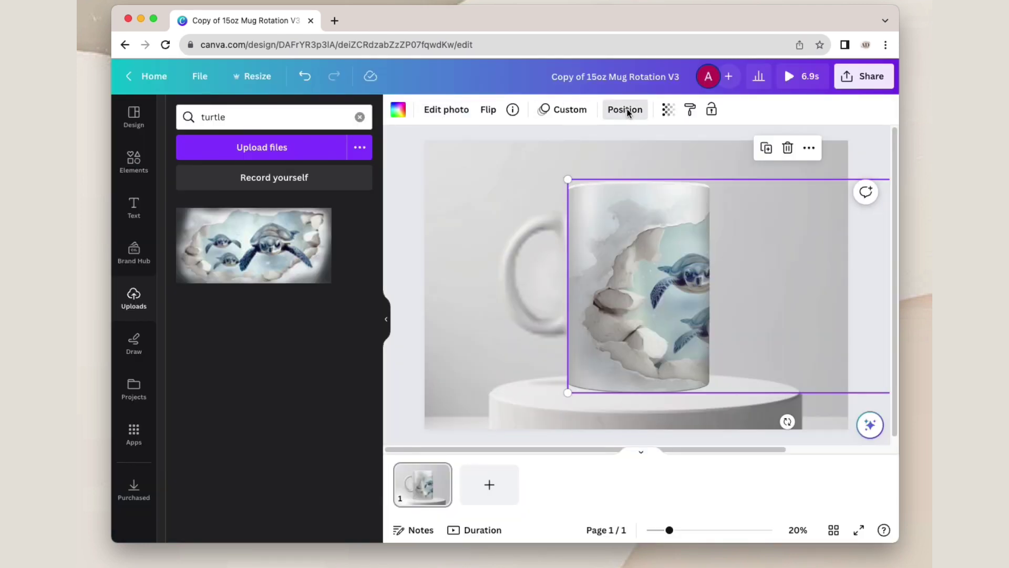
Step: Show the Layers list under Position and select the mug background photo layer
click(626, 111)
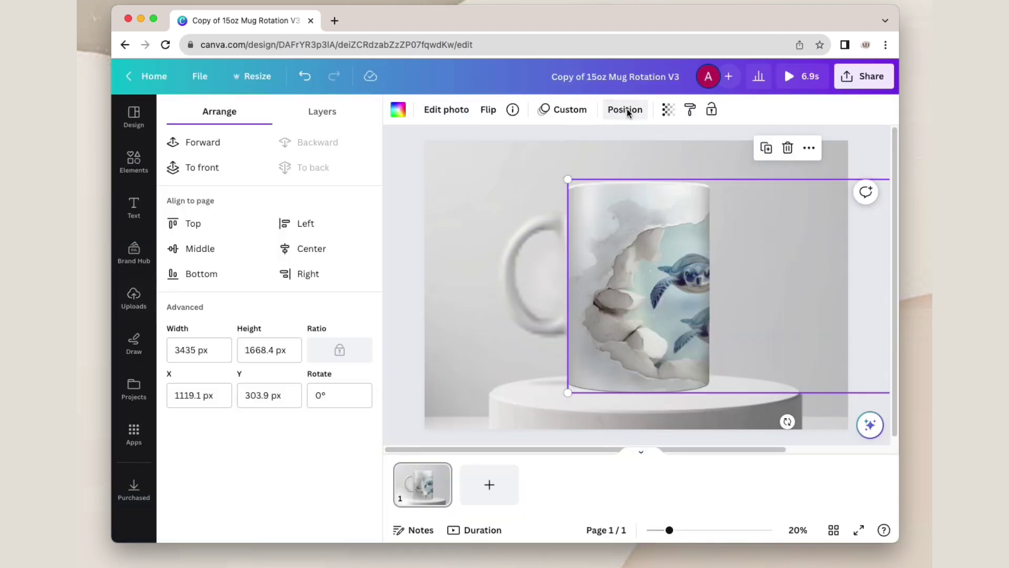
click(320, 114)
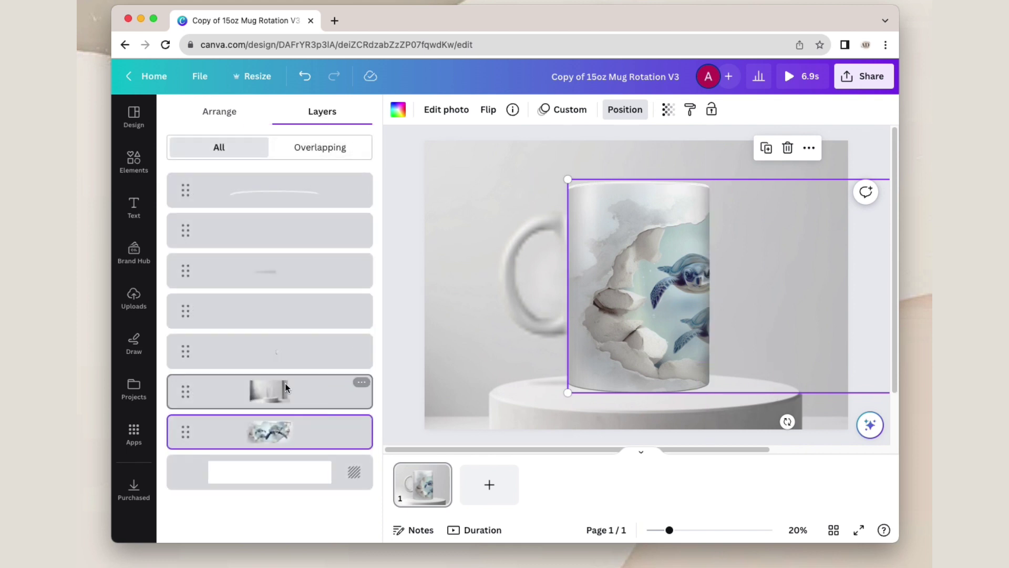
click(313, 393)
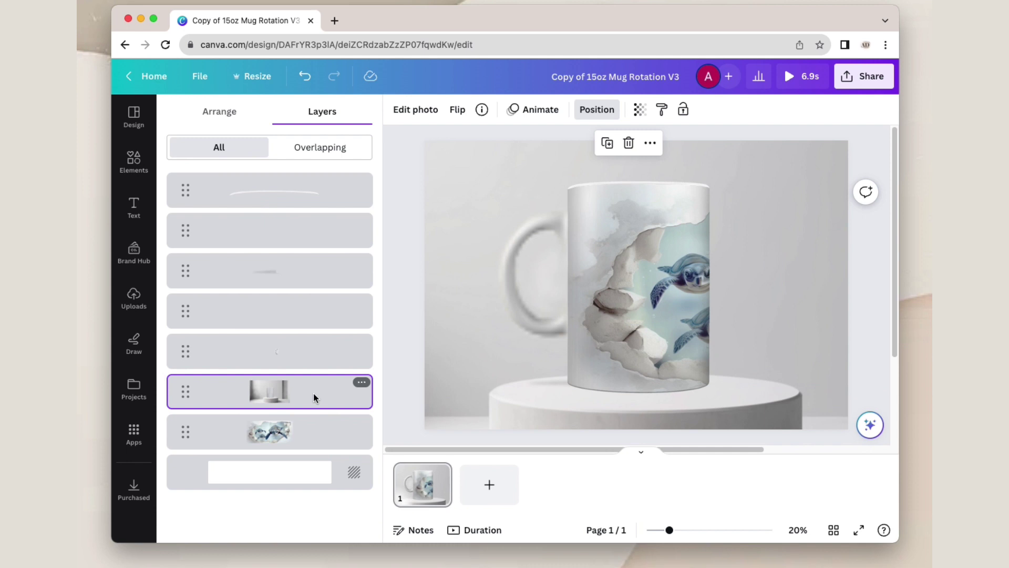
Step: Try the Latte filter, then apply the cool-toned Polar filter to the background photo
click(411, 109)
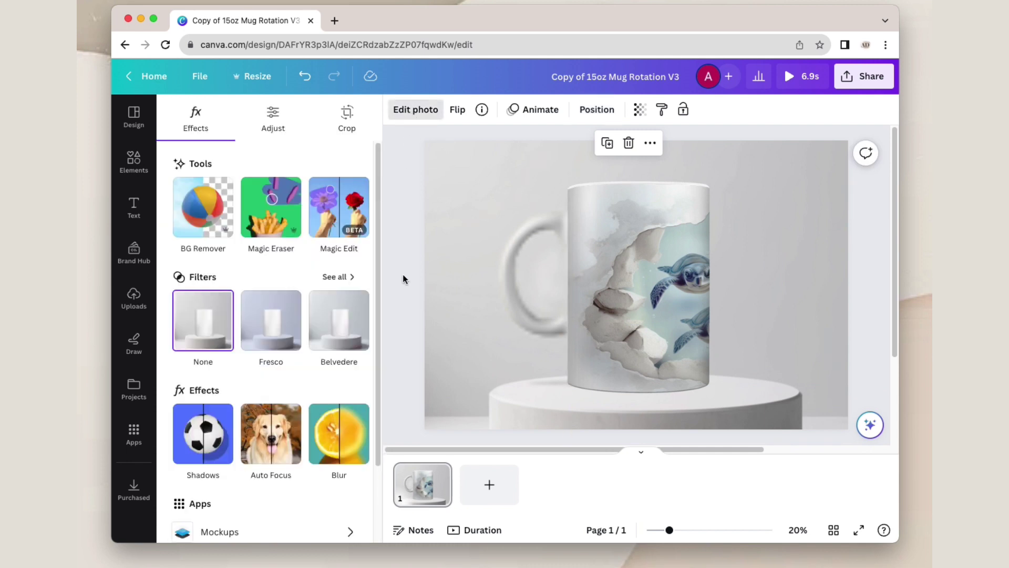
click(335, 278)
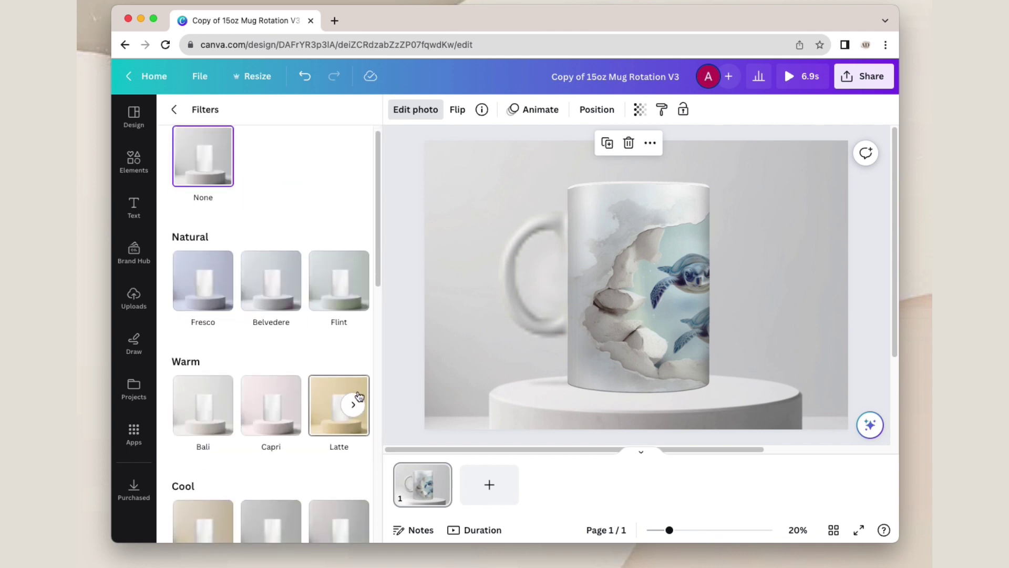
scroll(359, 396, down, 2)
scroll(359, 396, down, 1)
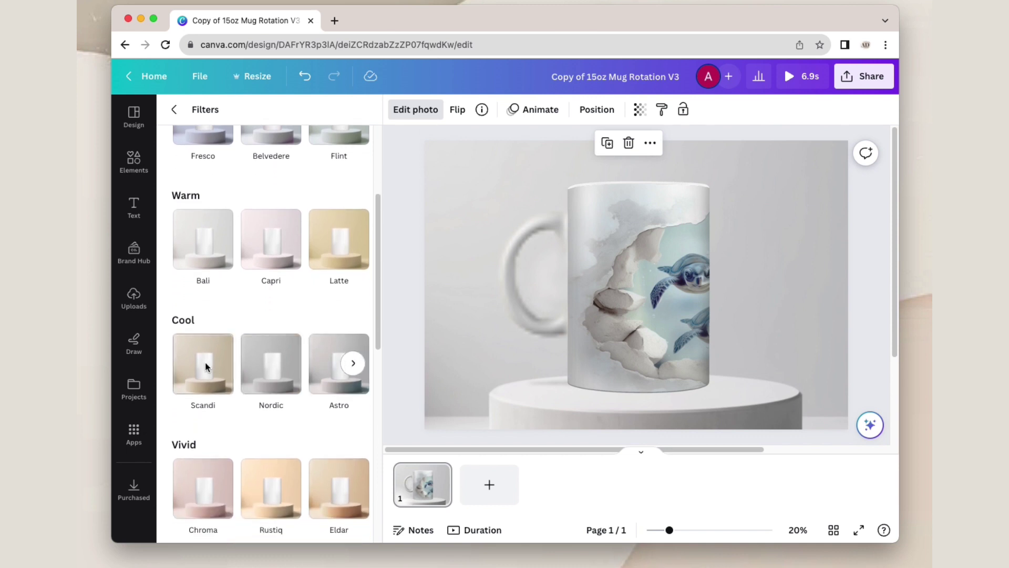
click(353, 253)
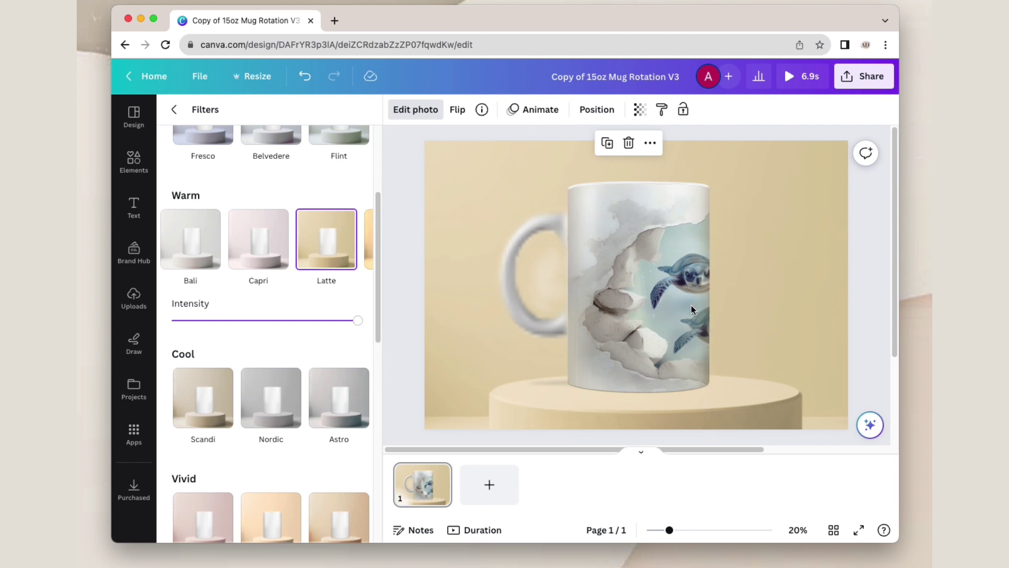
mouse_move(338, 364)
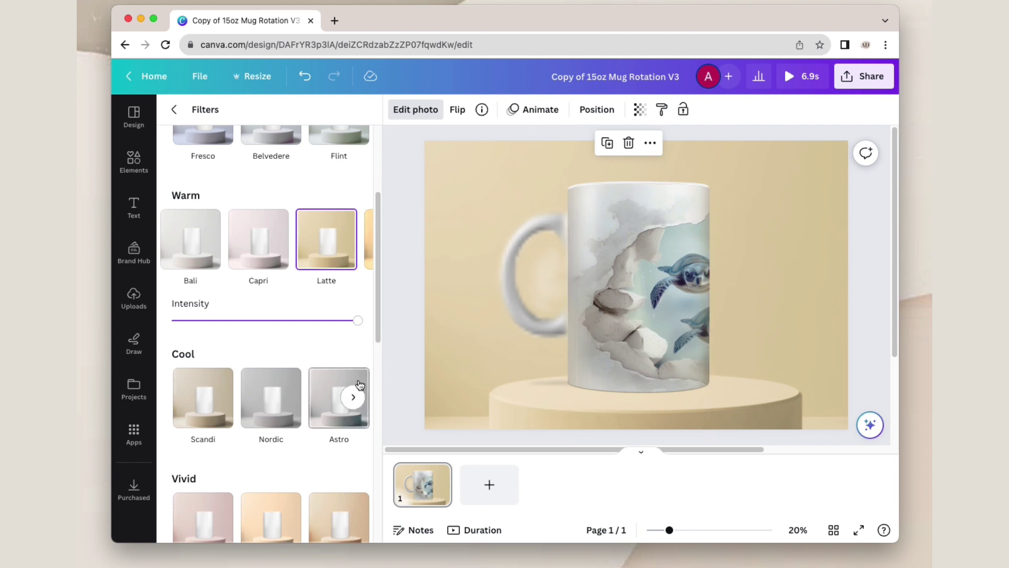
click(355, 400)
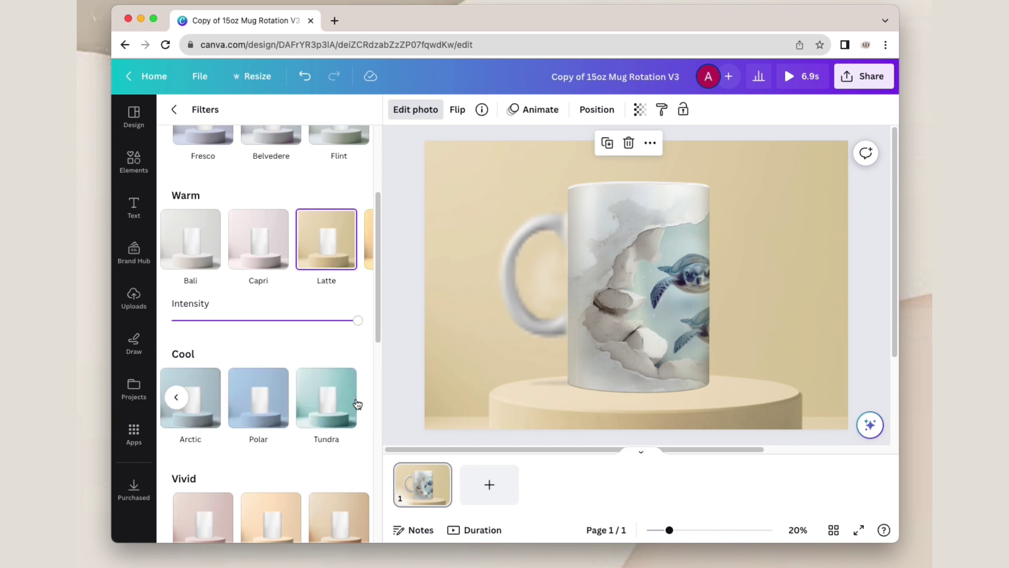
click(274, 404)
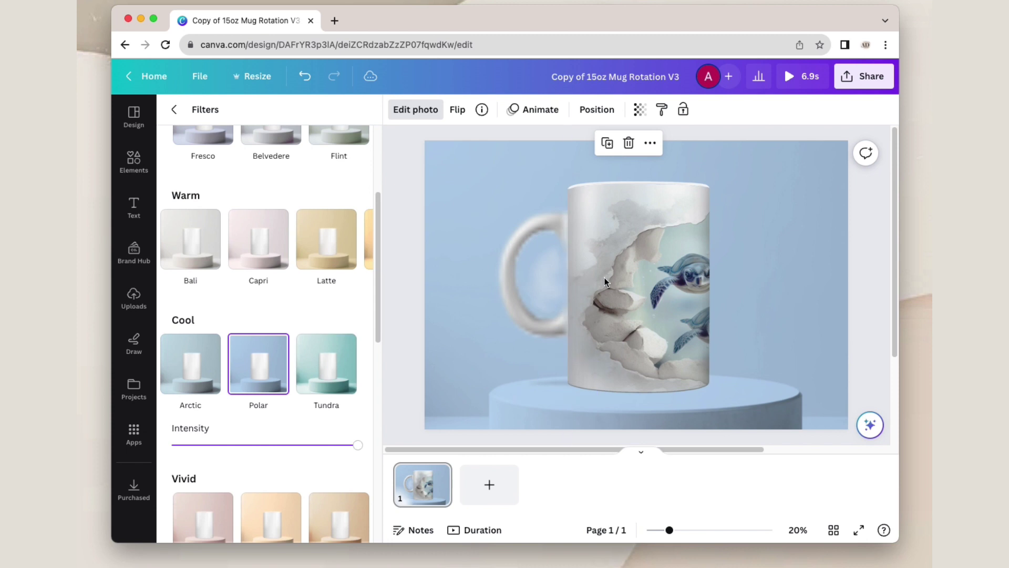
click(867, 76)
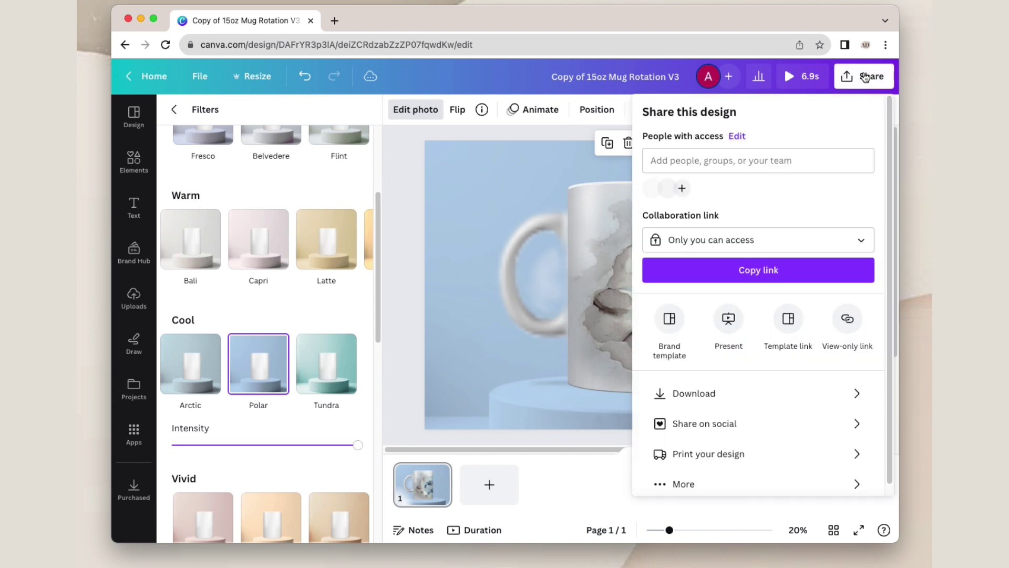